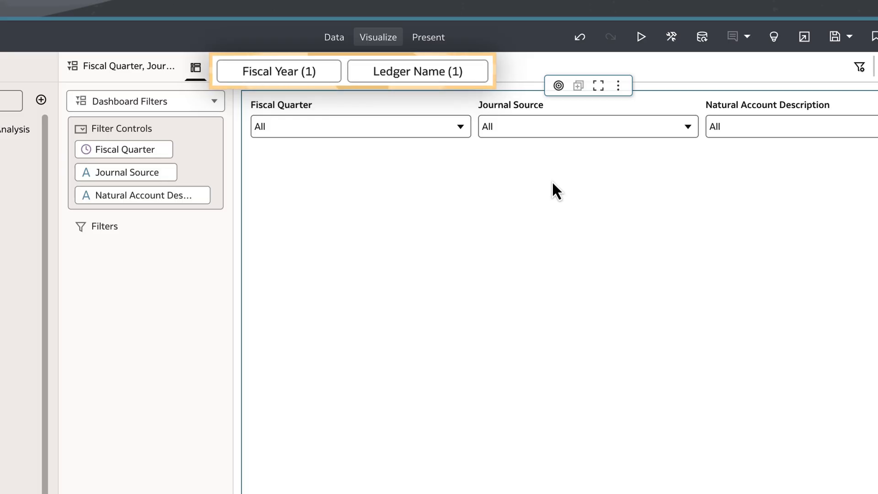
- Review the current selections in the Fiscal Year and Ledger Name workbook filters
{"action": "left_click", "coordinate": [300, 70]}
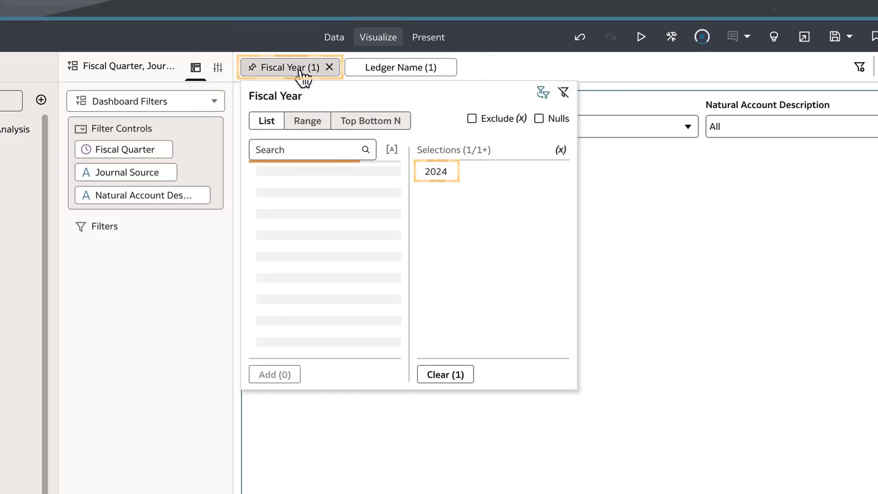
{"action": "left_click", "coordinate": [370, 70]}
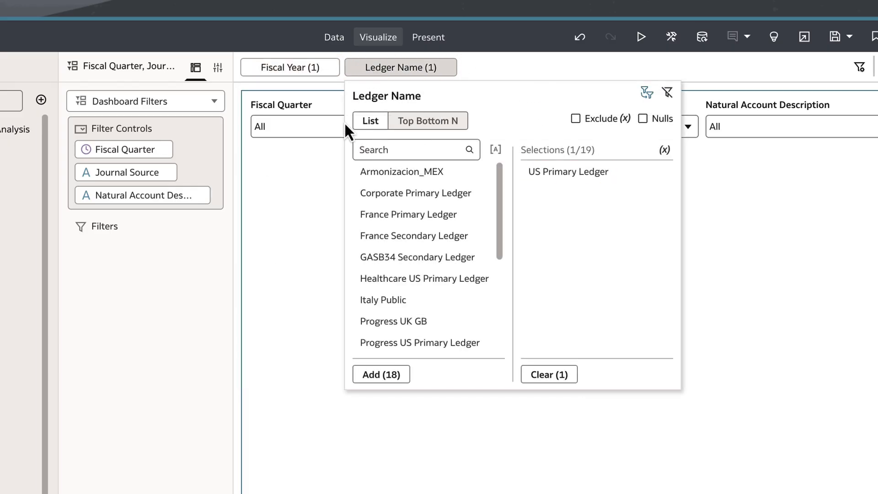
{"action": "left_click", "coordinate": [286, 250]}
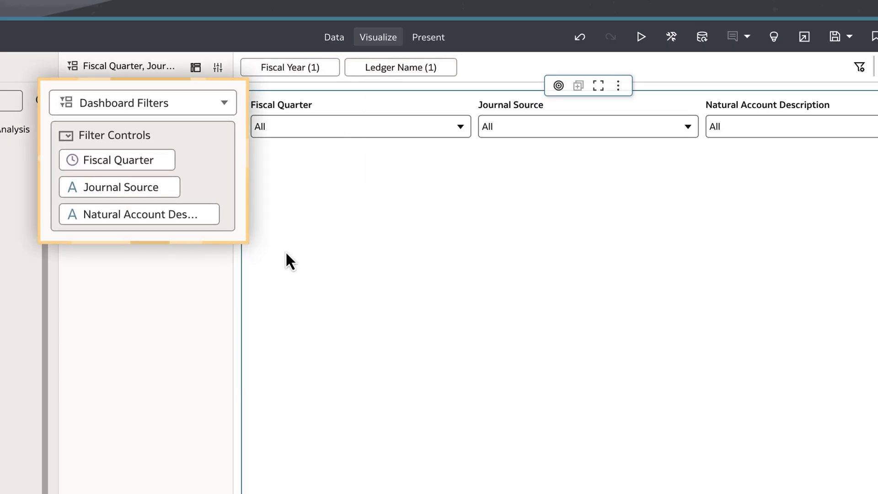
- Set the Fiscal Quarter dashboard filter to 2024Q3 and 2024Q4
{"action": "left_click", "coordinate": [336, 134]}
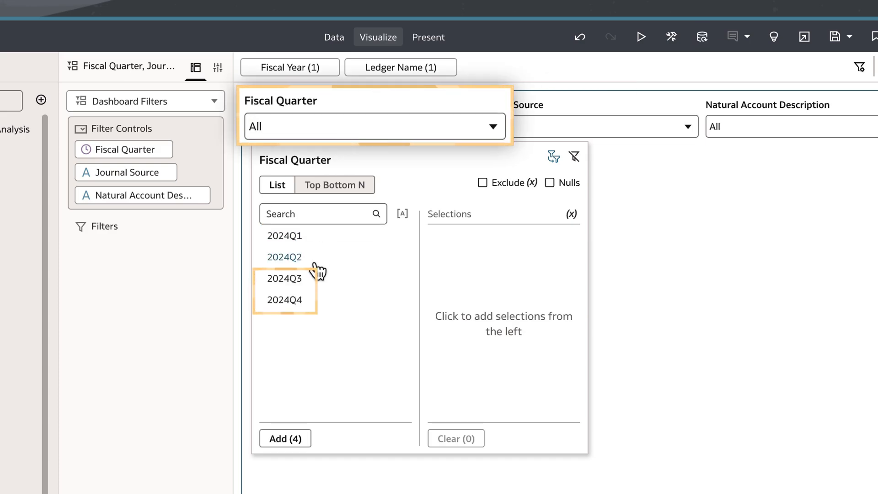
{"action": "left_click", "coordinate": [303, 278]}
{"action": "left_click", "coordinate": [303, 278]}
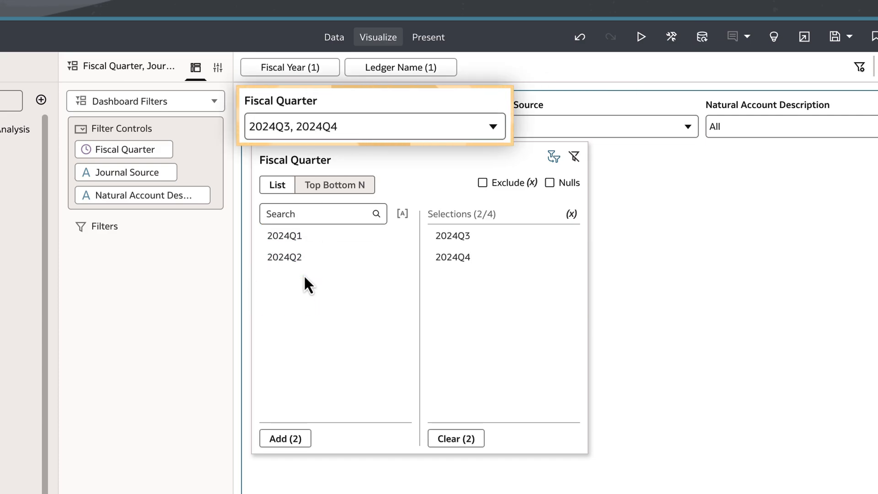
{"action": "left_click", "coordinate": [627, 292]}
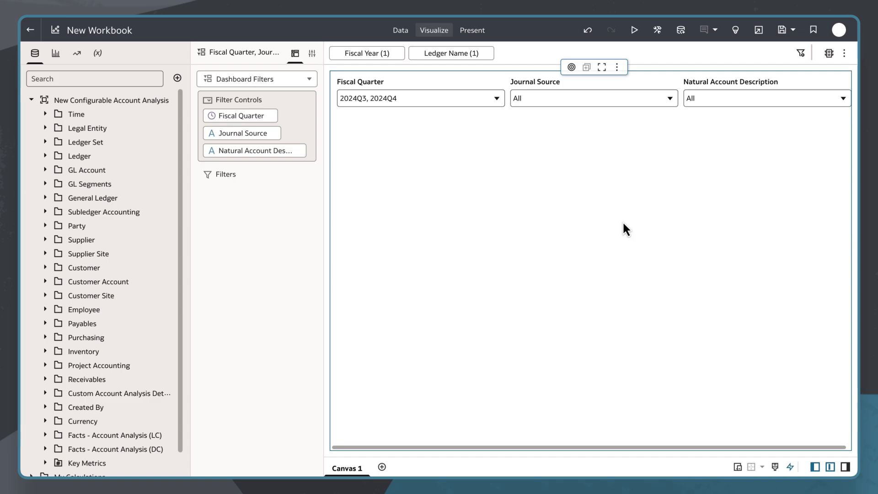
- Expand Facts - Account Analysis (LC) down to the Journal Amount (LC) measures and widen the data pane to read their names
{"action": "scroll", "coordinate": [121, 240], "scroll_direction": "down", "scroll_amount": 2}
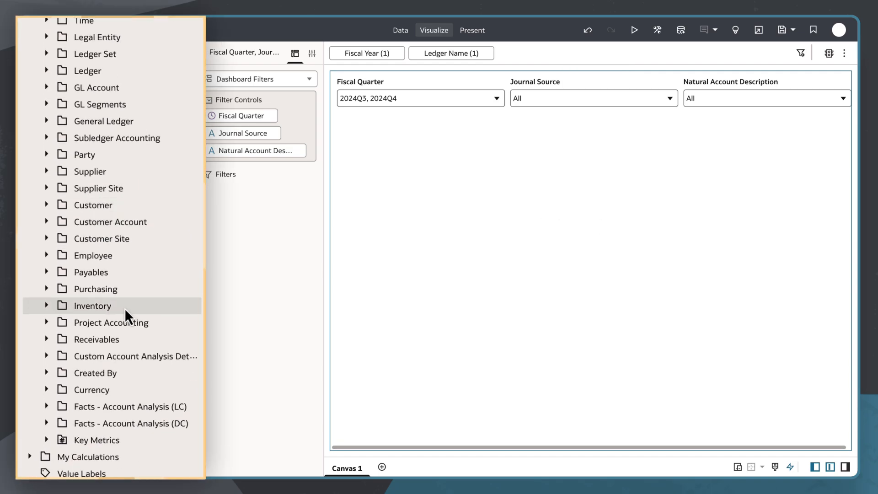
{"action": "left_click", "coordinate": [47, 407]}
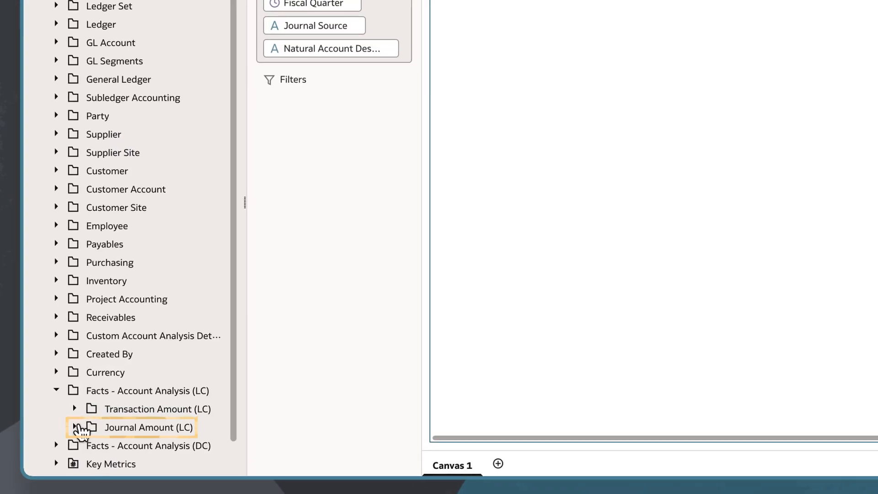
{"action": "left_click", "coordinate": [75, 427]}
{"action": "scroll", "coordinate": [90, 411], "scroll_direction": "down", "scroll_amount": 2}
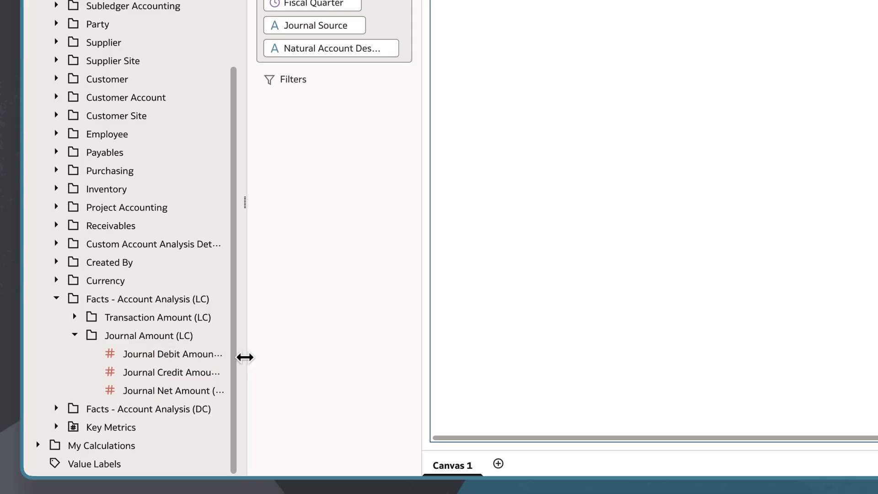
{"action": "left_click_drag", "start_coordinate": [244, 357], "coordinate": [267, 357]}
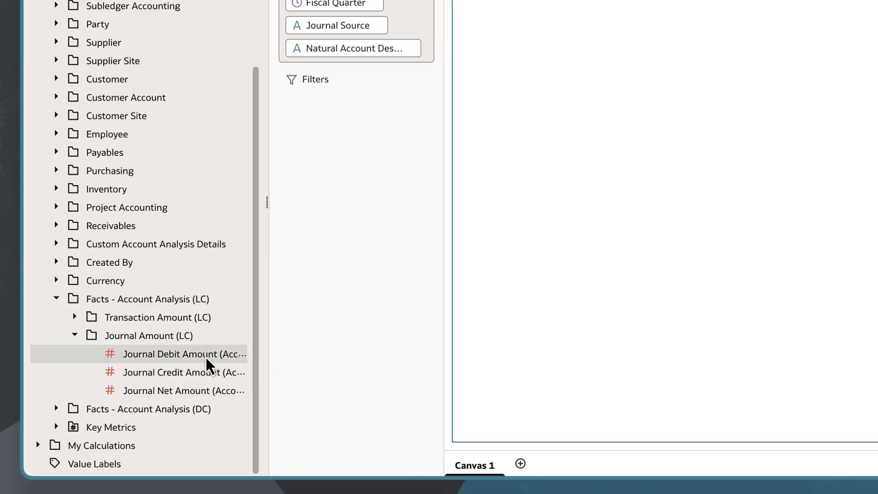
- Create a bar chart from the Journal Debit Amount (Accounted) measure
{"action": "mouse_move", "coordinate": [219, 365]}
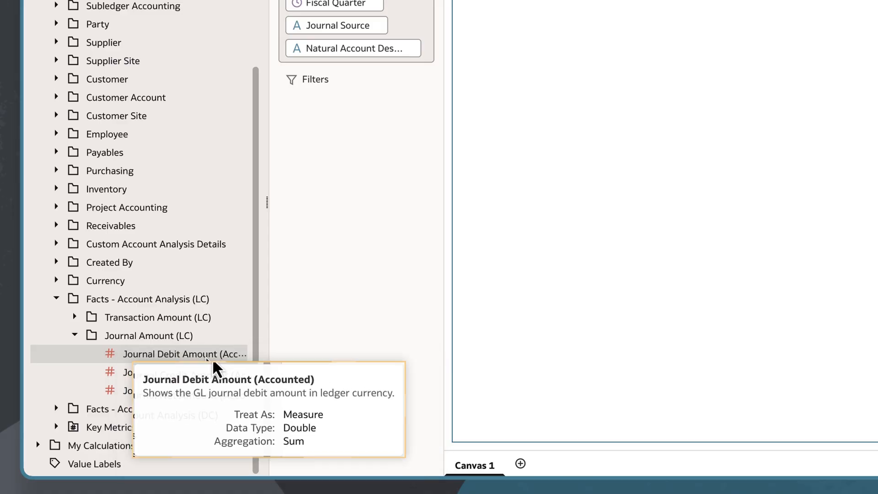
{"action": "left_click", "coordinate": [209, 364]}
{"action": "right_click", "coordinate": [209, 365]}
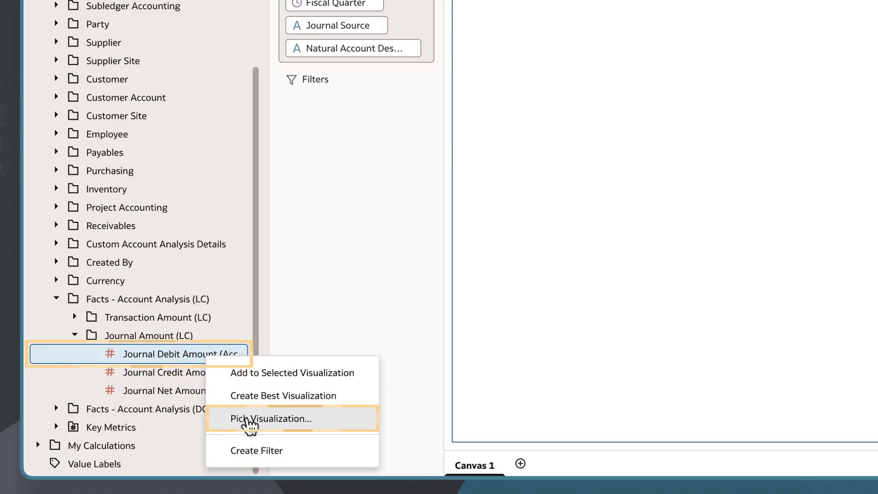
{"action": "left_click", "coordinate": [250, 426]}
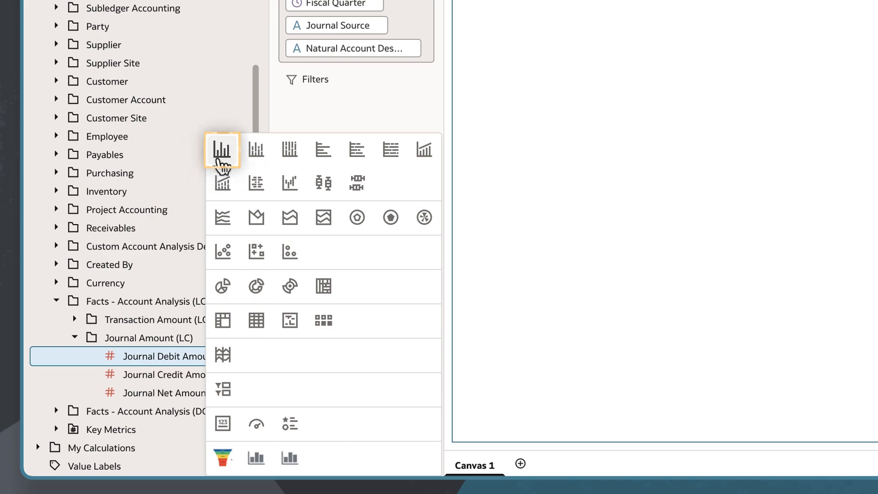
{"action": "left_click", "coordinate": [220, 155]}
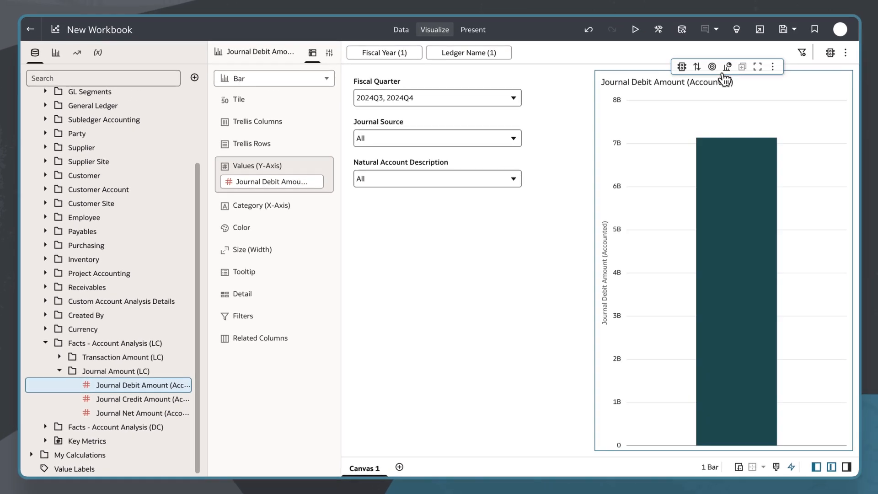
- Place the bar chart beneath the dashboard filters and enlarge it to fill the empty space below them
{"action": "left_click_drag", "start_coordinate": [652, 74], "coordinate": [508, 392]}
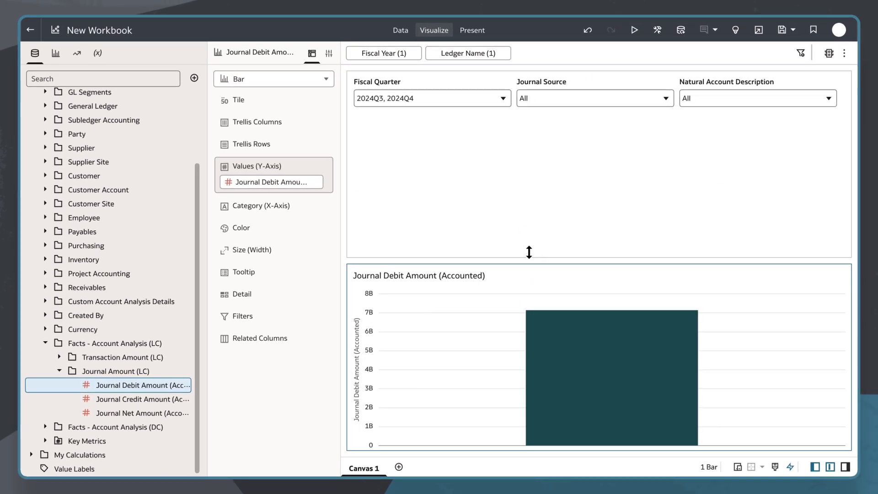
{"action": "left_click_drag", "start_coordinate": [528, 262], "coordinate": [506, 119]}
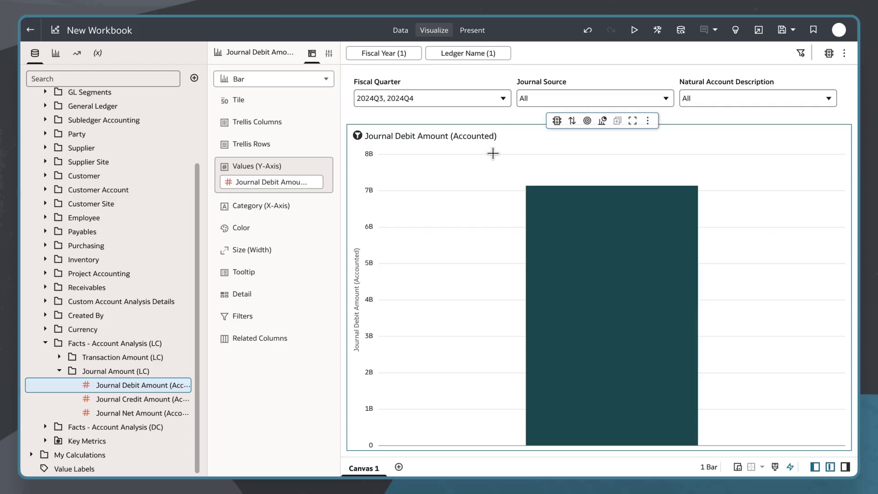
- Add Fiscal Quarter from the Time folder as the bar chart's X-axis category and inspect the bars for both quarters
{"action": "scroll", "coordinate": [132, 255], "scroll_direction": "up", "scroll_amount": 3}
{"action": "left_click", "coordinate": [73, 114]}
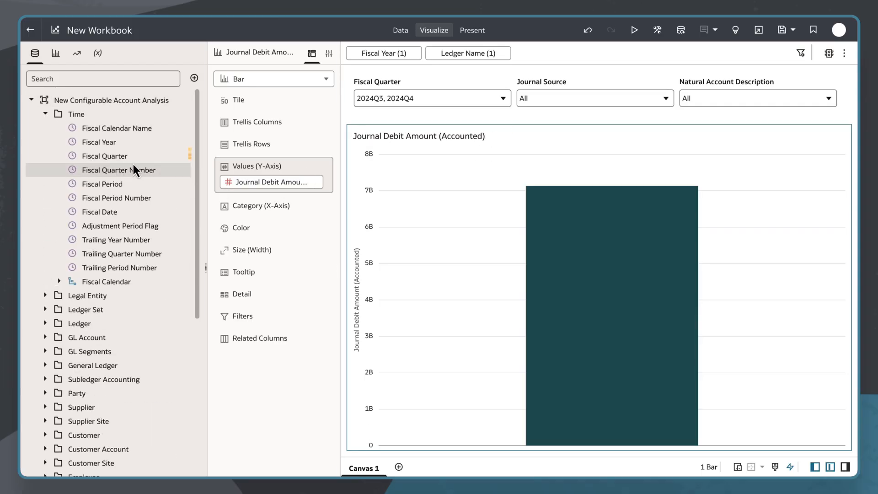
{"action": "left_click_drag", "start_coordinate": [131, 161], "coordinate": [268, 207]}
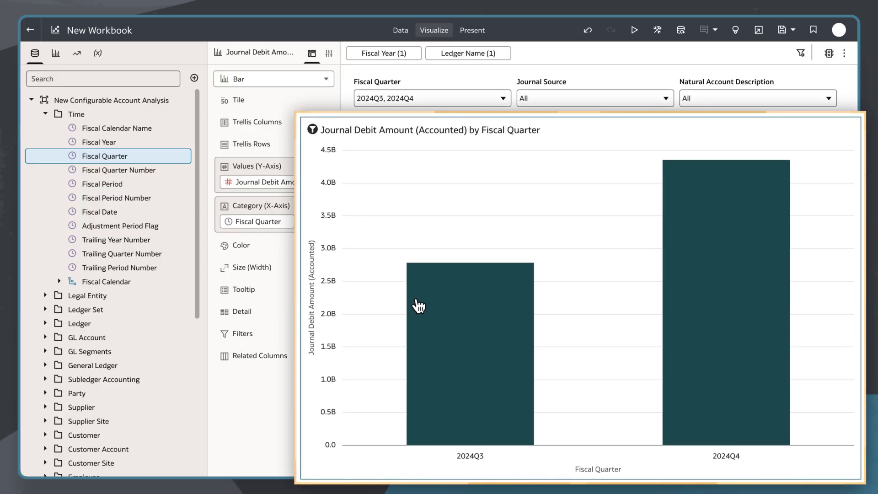
{"action": "mouse_move", "coordinate": [453, 325]}
{"action": "mouse_move", "coordinate": [740, 263]}
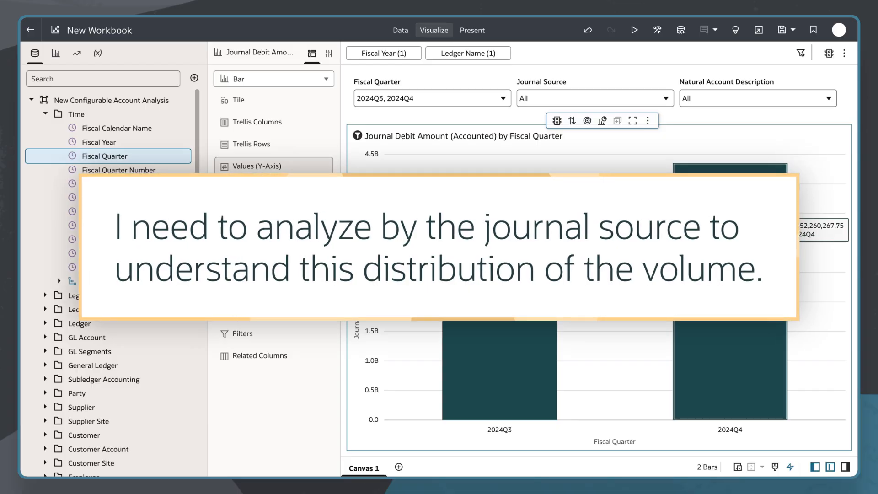
- Color the bars by Journal Source, taken from General Ledger > Journals > Journal Details
{"action": "scroll", "coordinate": [110, 215], "scroll_direction": "down", "scroll_amount": 1}
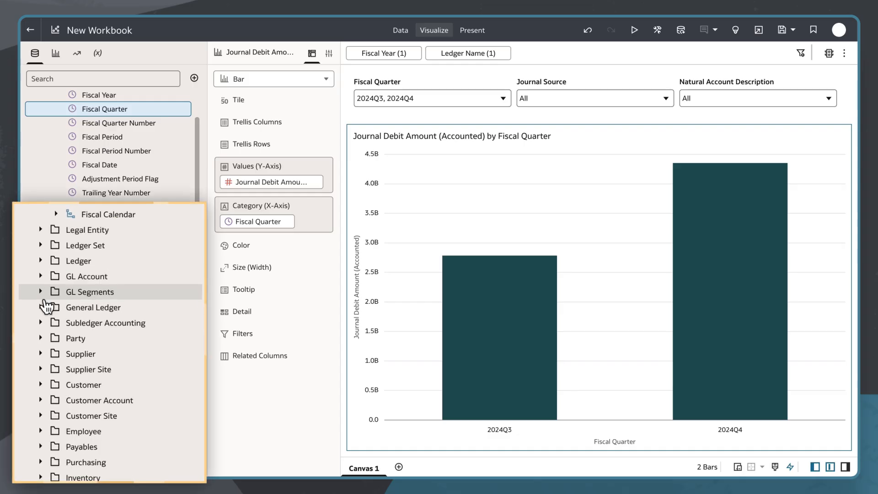
{"action": "left_click", "coordinate": [43, 305]}
{"action": "left_click", "coordinate": [56, 323]}
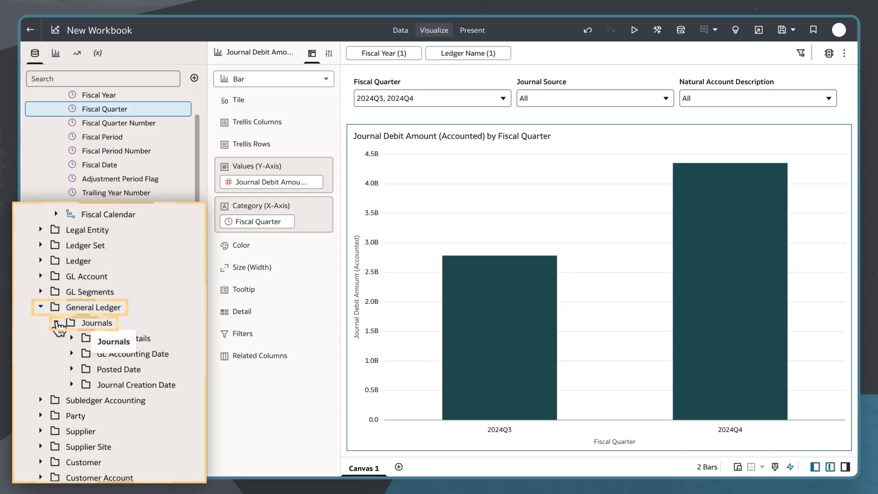
{"action": "left_click", "coordinate": [72, 339]}
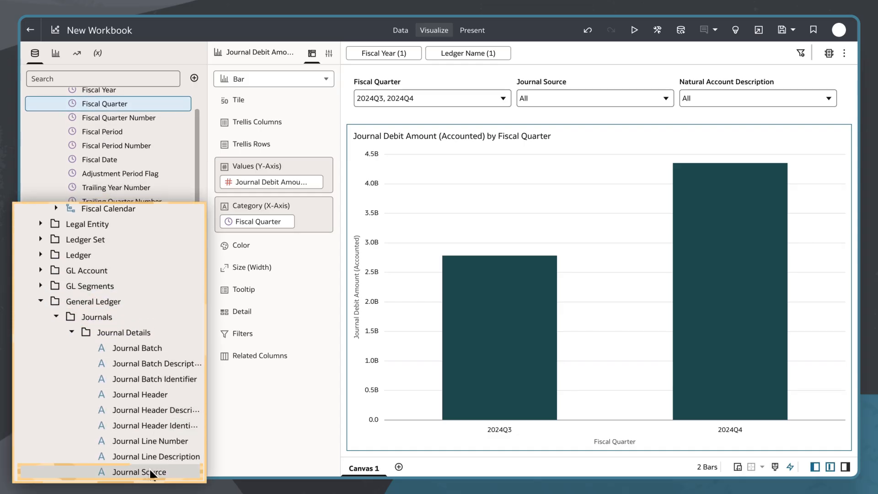
{"action": "left_click_drag", "start_coordinate": [151, 474], "coordinate": [252, 243]}
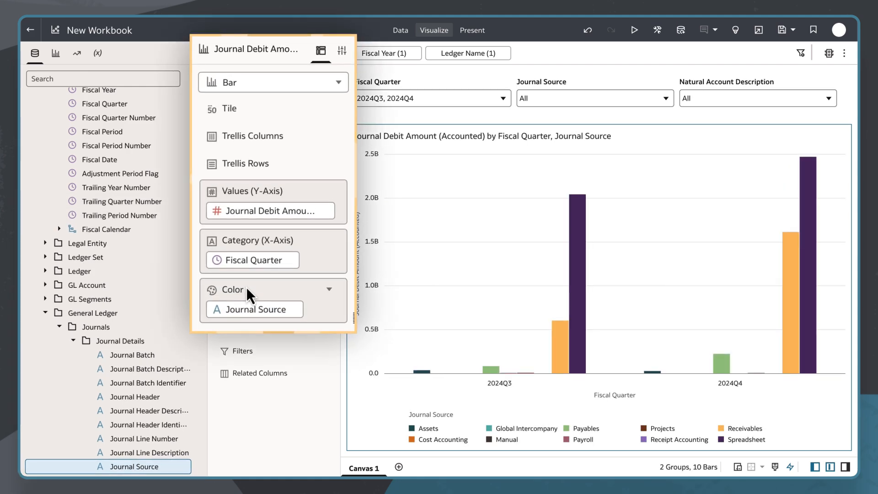
- Move Fiscal Quarter to the trellis columns and sort the chart by Journal Debit Amount (Accounted) from high to low
{"action": "left_click_drag", "start_coordinate": [251, 262], "coordinate": [254, 140]}
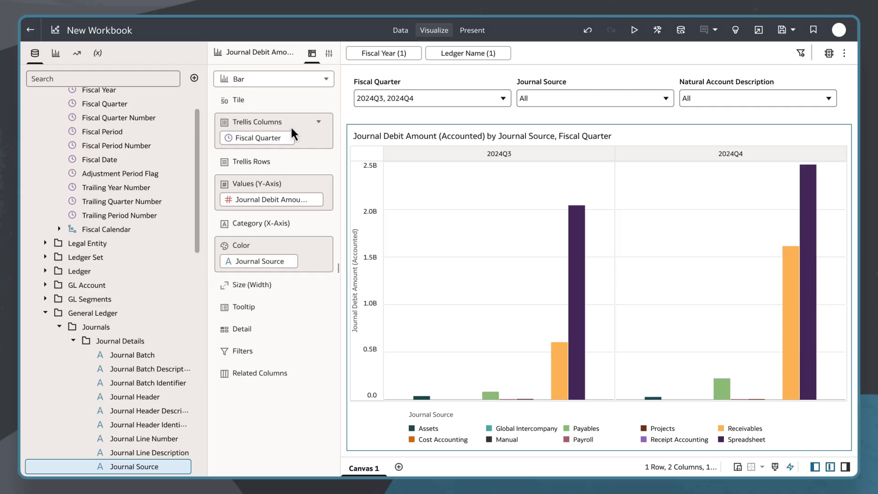
{"action": "right_click", "coordinate": [457, 195]}
{"action": "left_click", "coordinate": [499, 243]}
{"action": "left_click", "coordinate": [626, 267]}
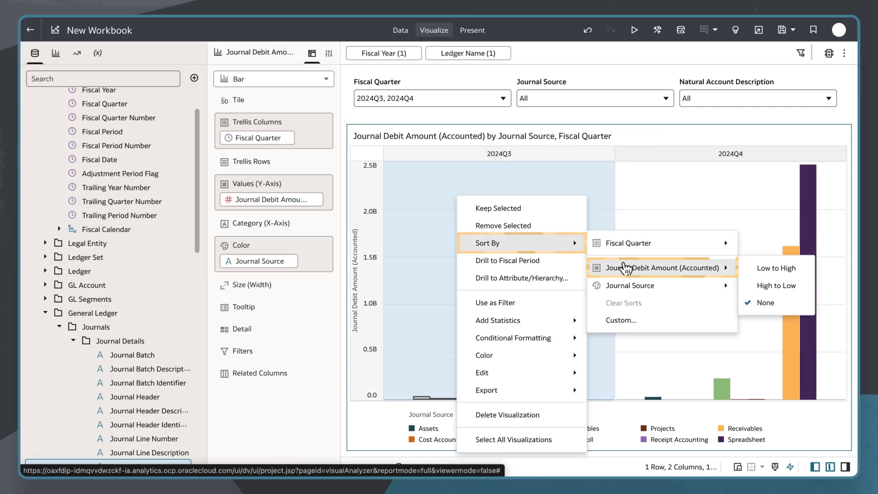
{"action": "left_click", "coordinate": [776, 286]}
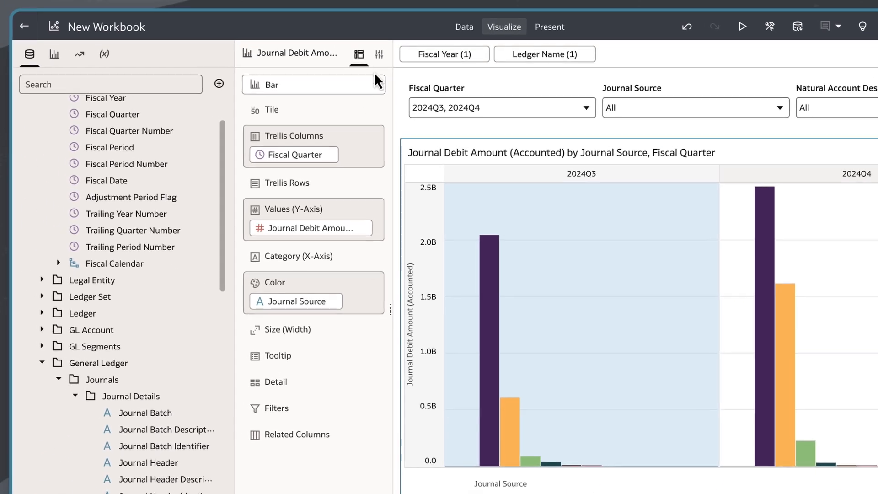
- Give the chart the custom title "Journal Distribution by Source" and make the title font bold
{"action": "left_click", "coordinate": [380, 54]}
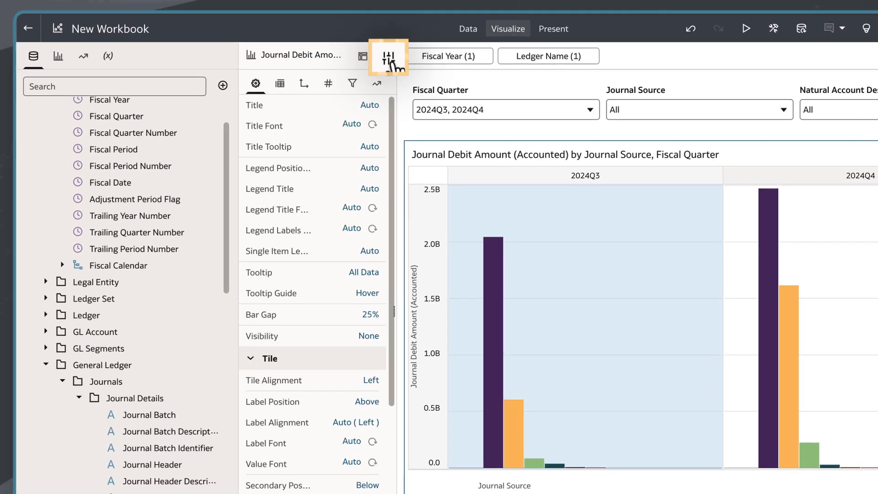
{"action": "left_click", "coordinate": [366, 107]}
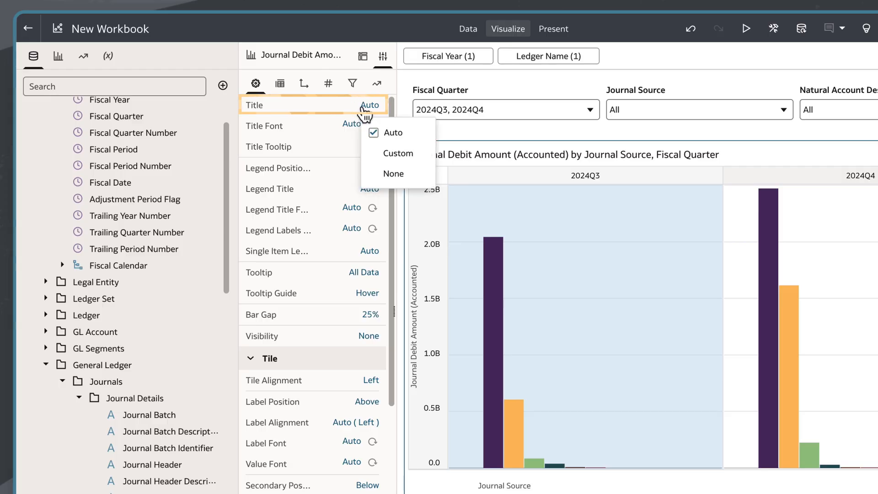
{"action": "left_click", "coordinate": [398, 155]}
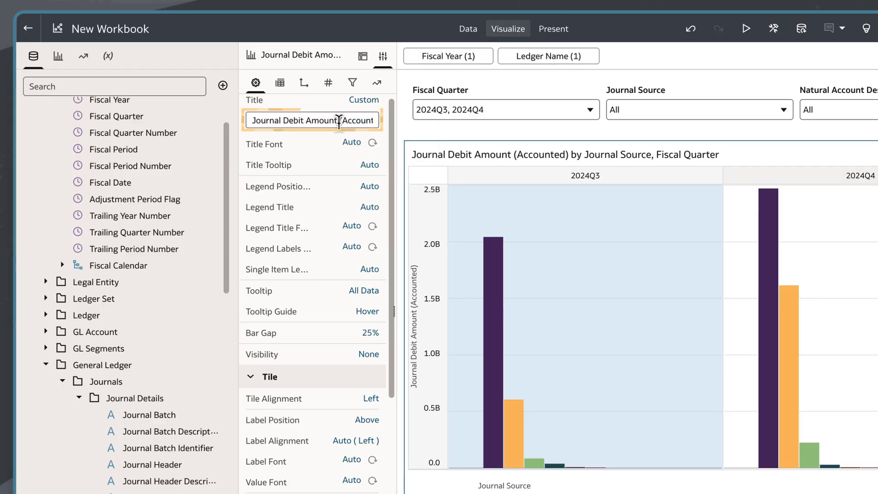
{"action": "type", "text": "Journal Distribution by Sour"}
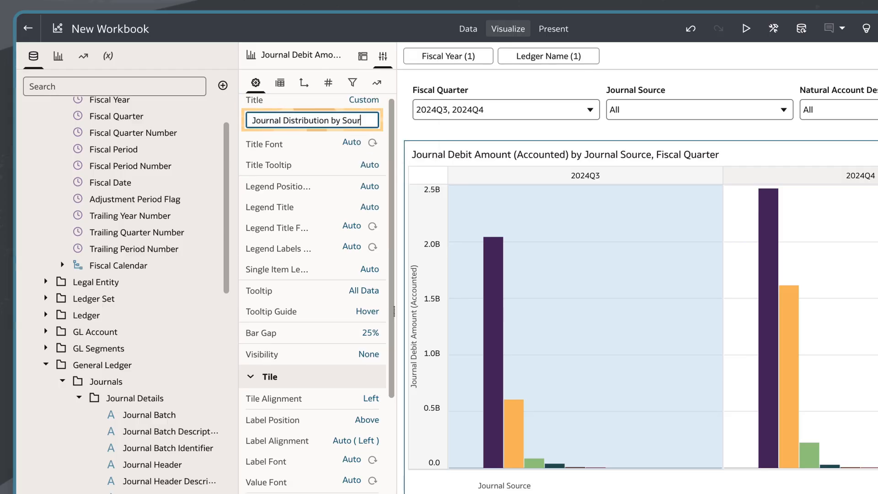
{"action": "left_click", "coordinate": [353, 144]}
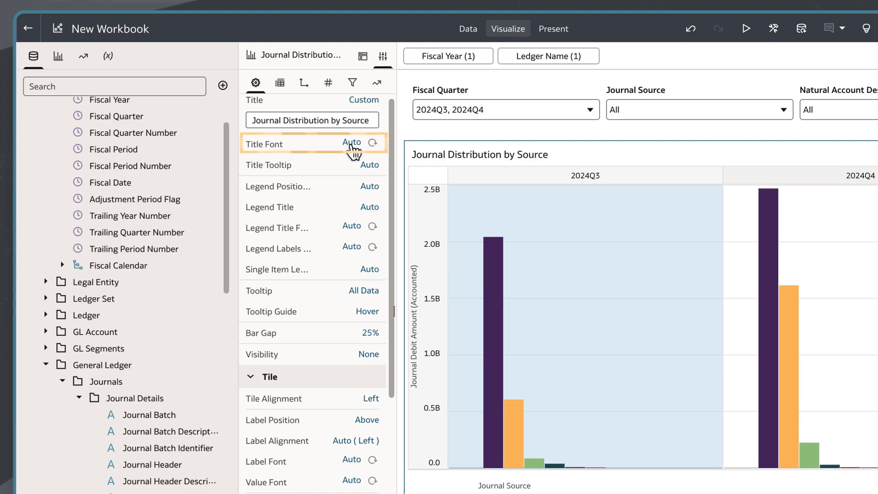
{"action": "left_click", "coordinate": [380, 184]}
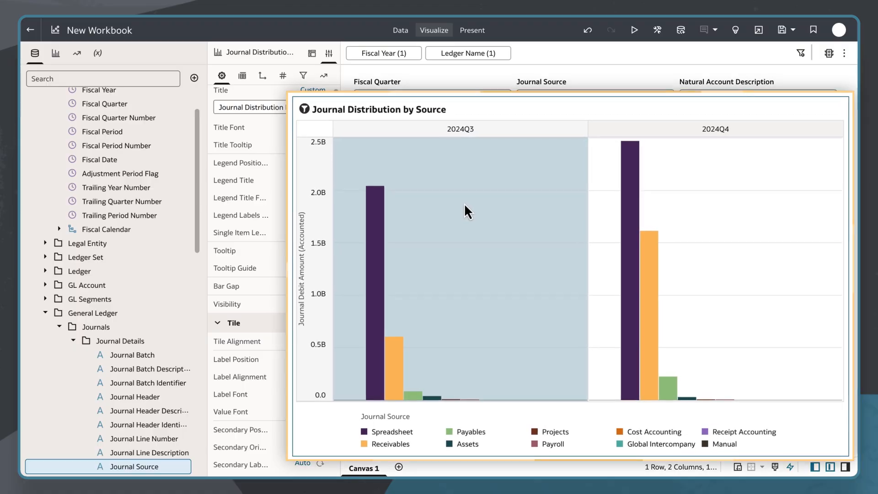
- Duplicate the Journal Distribution by Source visualization on the canvas
{"action": "right_click", "coordinate": [462, 204]}
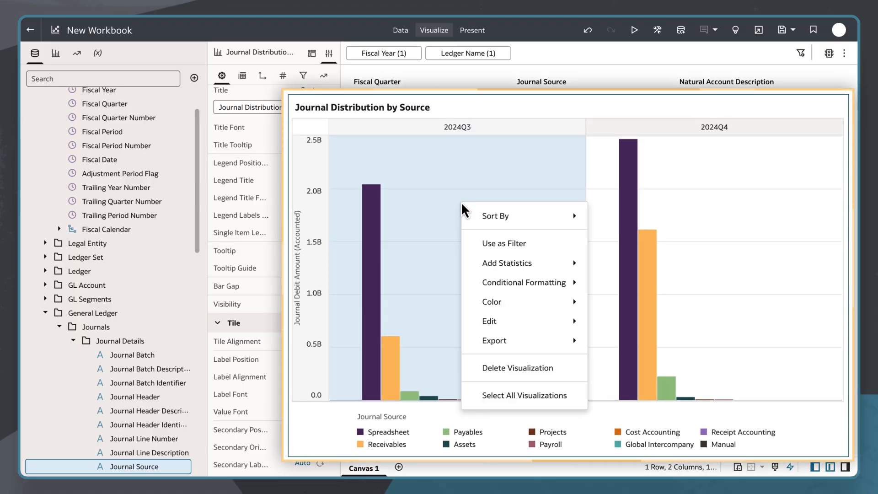
{"action": "mouse_move", "coordinate": [534, 323]}
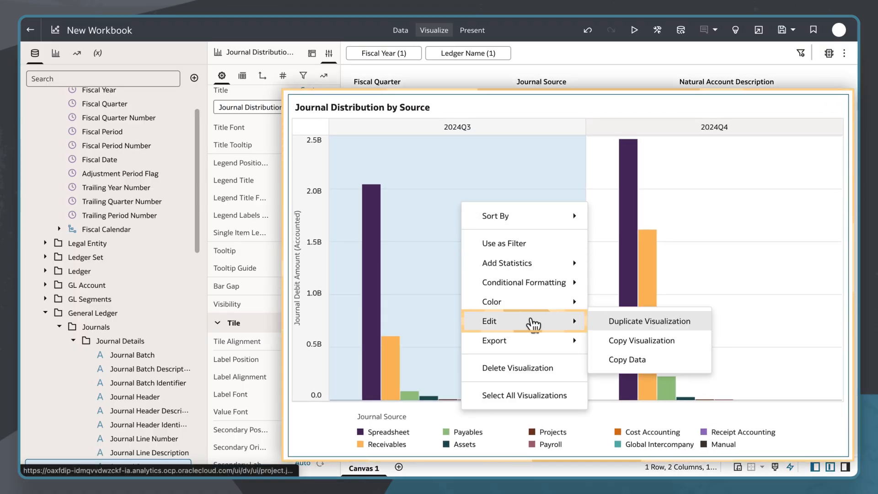
{"action": "left_click", "coordinate": [615, 323]}
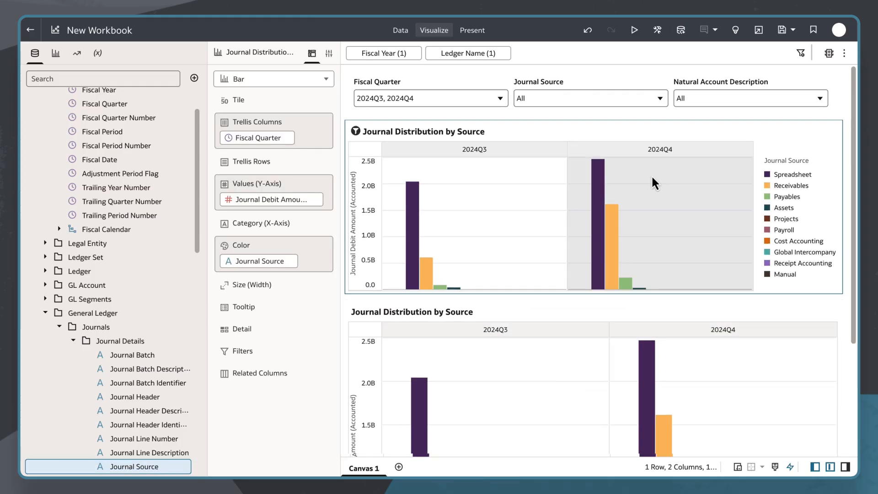
- Place the duplicated chart beside the original and color it by Document Currency from the Currency folder instead of Journal Source
{"action": "left_click_drag", "start_coordinate": [569, 137], "coordinate": [833, 304]}
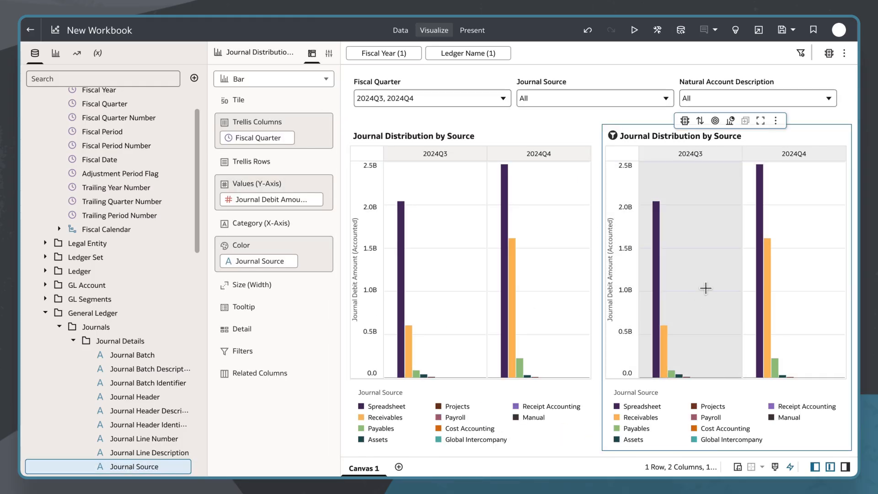
{"action": "scroll", "coordinate": [103, 325], "scroll_direction": "down", "scroll_amount": 8}
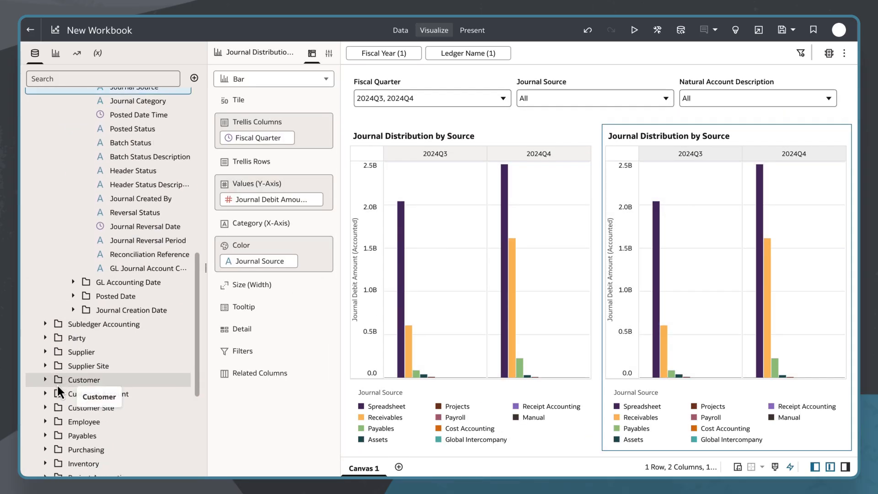
{"action": "scroll", "coordinate": [57, 389], "scroll_direction": "down", "scroll_amount": 2}
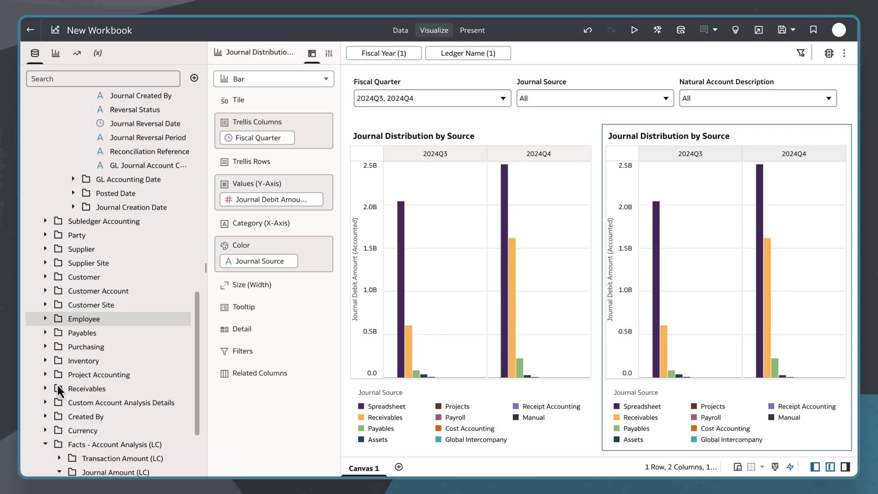
{"action": "left_click", "coordinate": [45, 426]}
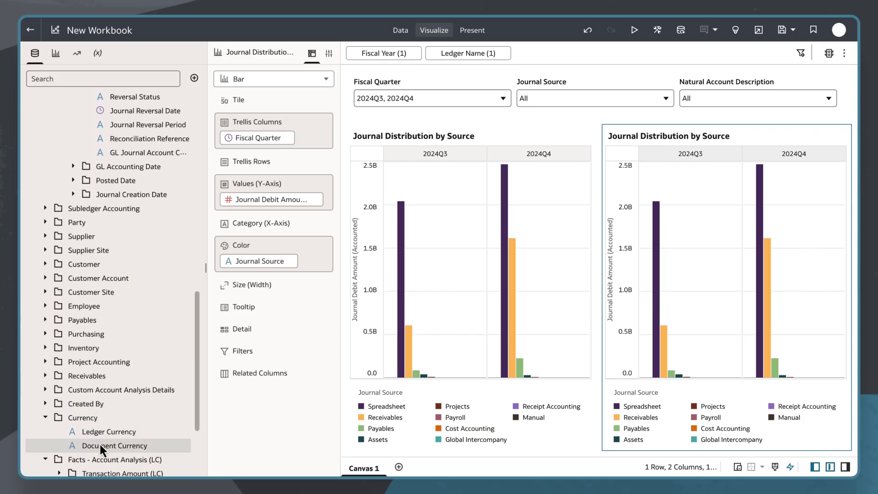
{"action": "left_click_drag", "start_coordinate": [100, 444], "coordinate": [256, 262]}
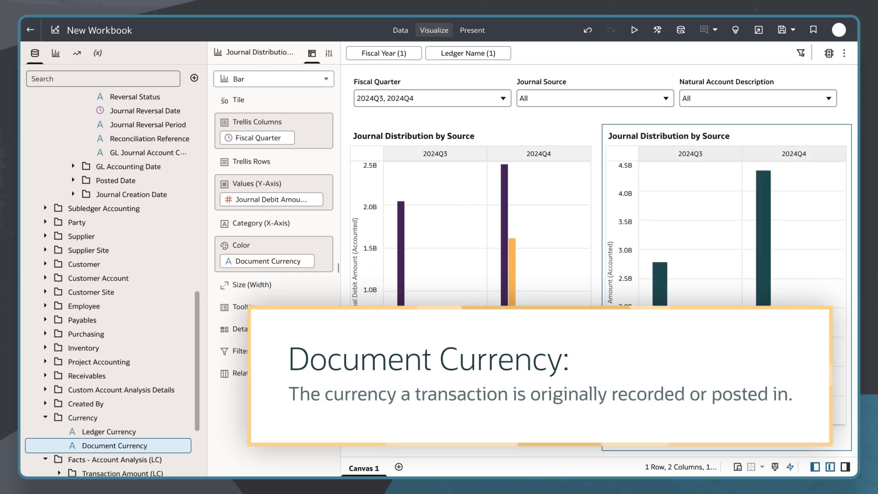
- Change the Document Currency chart to a Donut visualization and inspect the USD slices for 2024Q3 and 2024Q4
{"action": "left_click", "coordinate": [272, 79]}
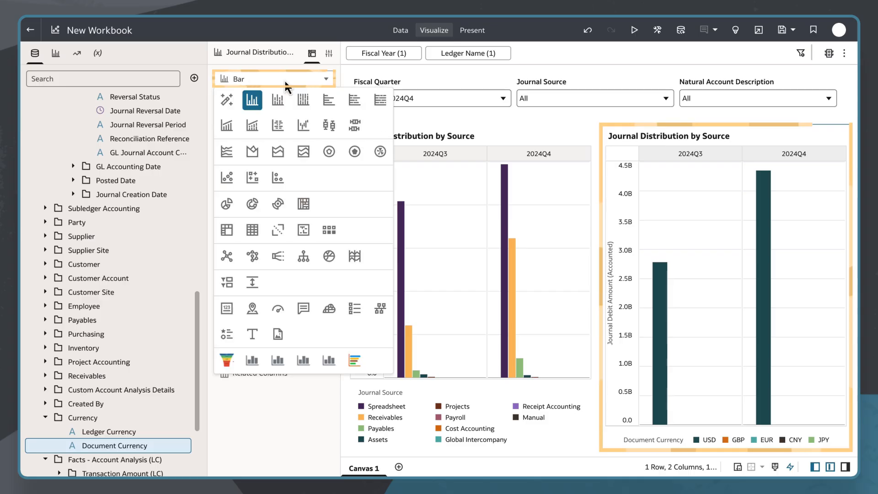
{"action": "left_click", "coordinate": [252, 204]}
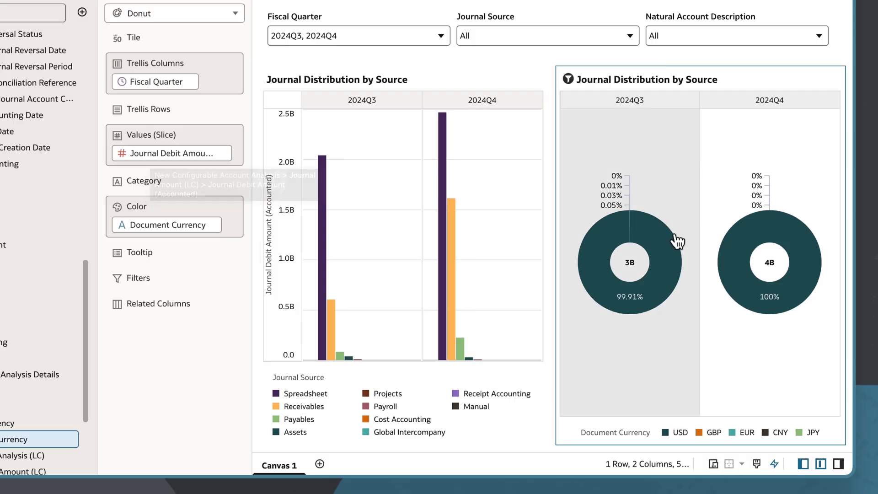
{"action": "mouse_move", "coordinate": [668, 249]}
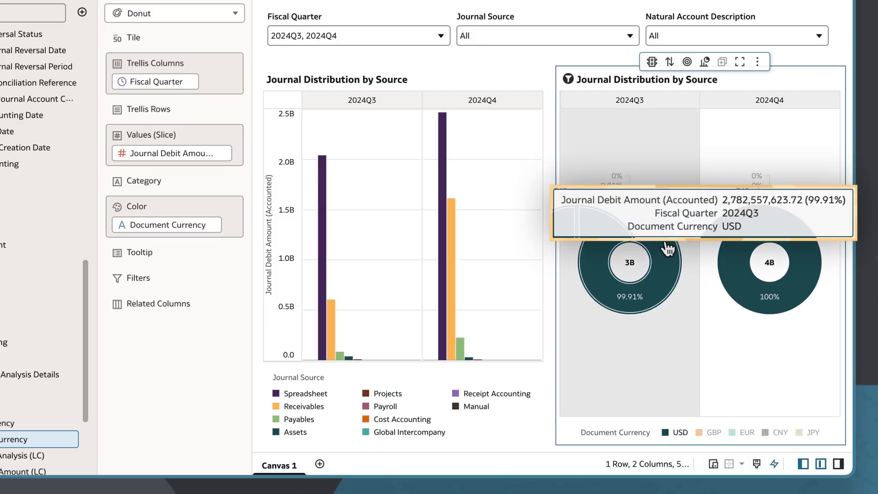
{"action": "mouse_move", "coordinate": [778, 247]}
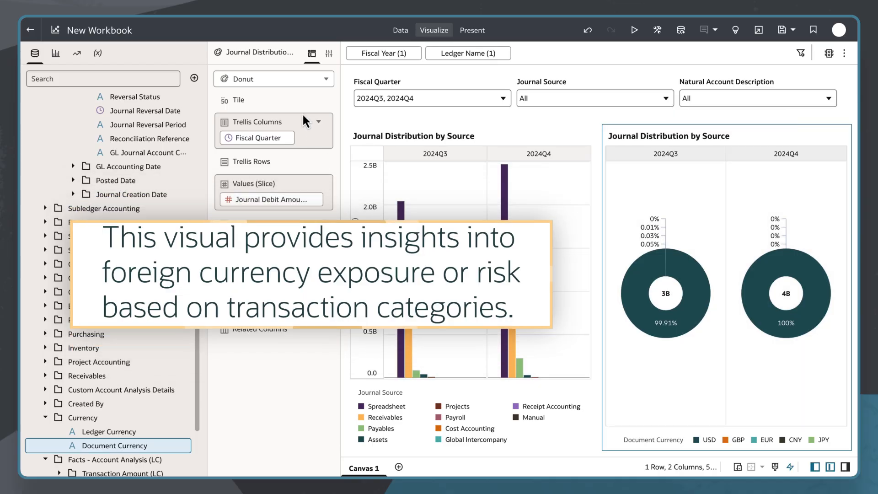
- Change the donut chart's custom title to "Journal Distribution by Entered Currency"
{"action": "left_click", "coordinate": [329, 54]}
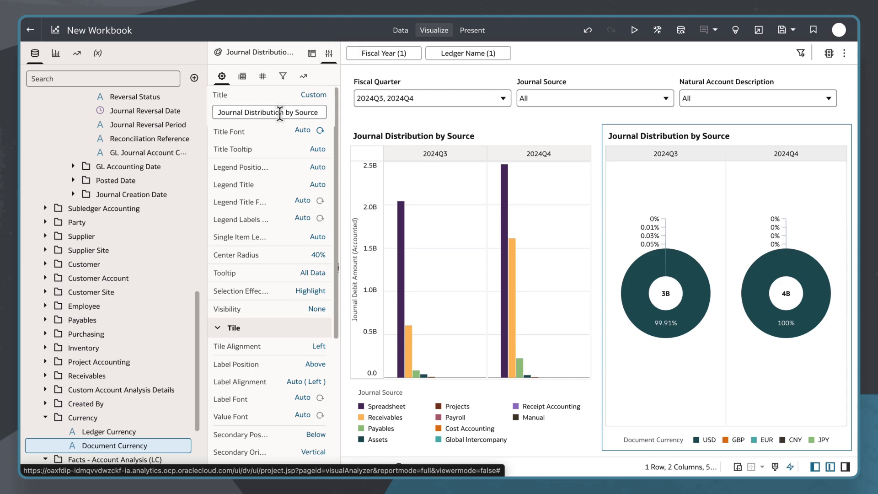
{"action": "double_click", "coordinate": [301, 121]}
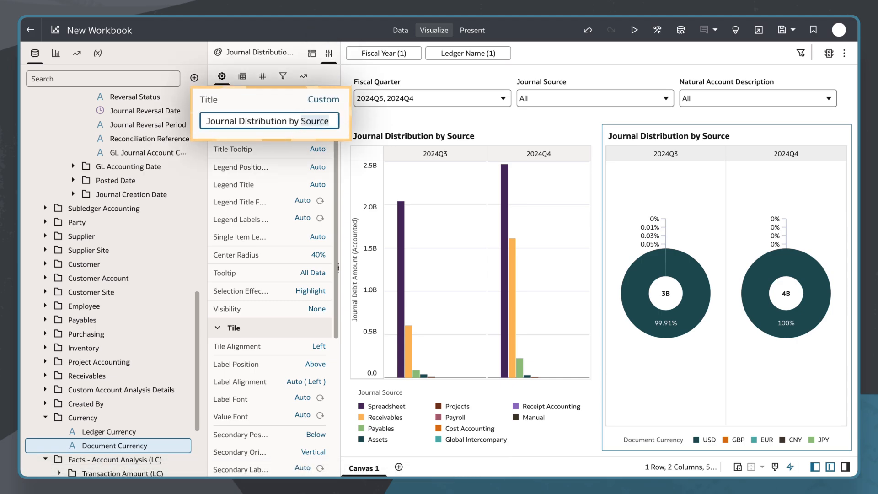
{"action": "type", "text": "Entered Currency"}
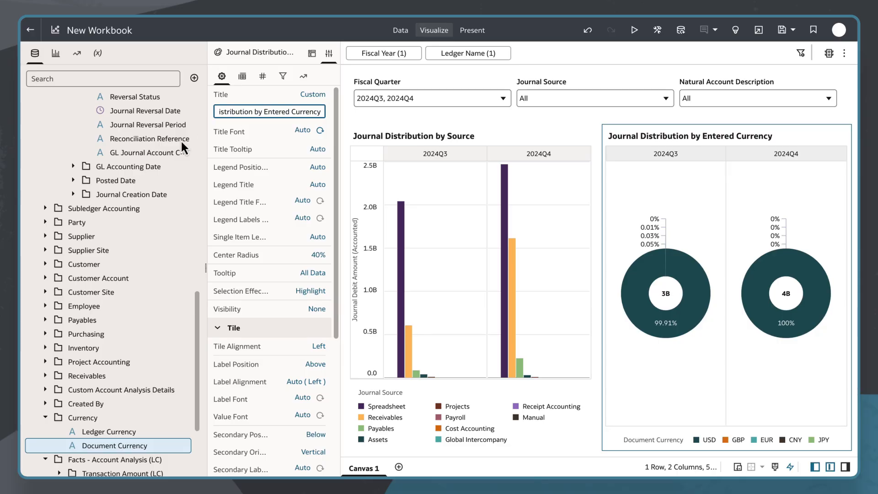
- Create a pivot of Journal Debit Amount and Journal Credit Amount (Accounted) with Journal Source and Journal Category in rows and Fiscal Quarter in columns
{"action": "scroll", "coordinate": [110, 231], "scroll_direction": "up", "scroll_amount": 10}
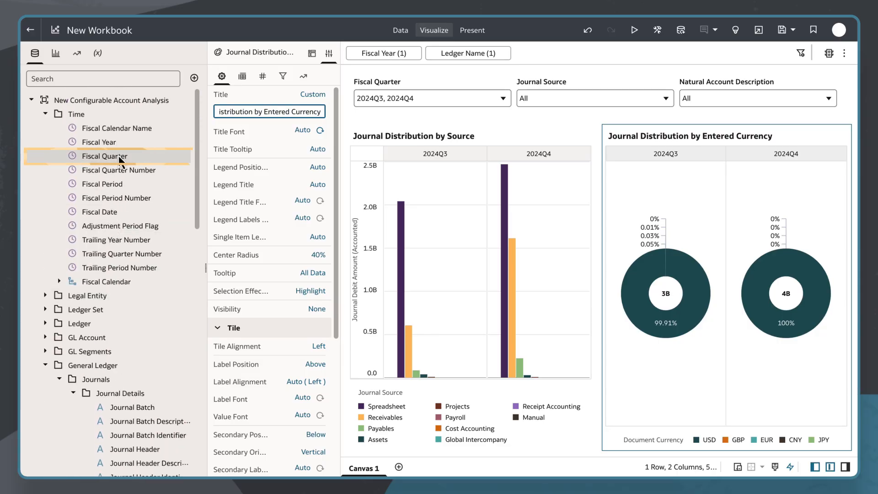
{"action": "scroll", "coordinate": [133, 217], "scroll_direction": "down", "scroll_amount": 7}
{"action": "scroll", "coordinate": [151, 298], "scroll_direction": "up", "scroll_amount": 3}
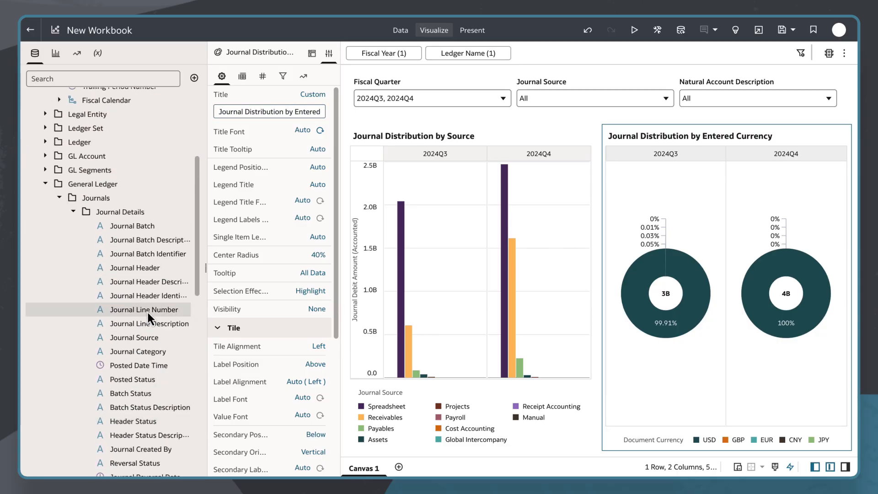
{"action": "left_click", "coordinate": [157, 337]}
{"action": "left_click", "coordinate": [158, 352], "text": "ctrl"}
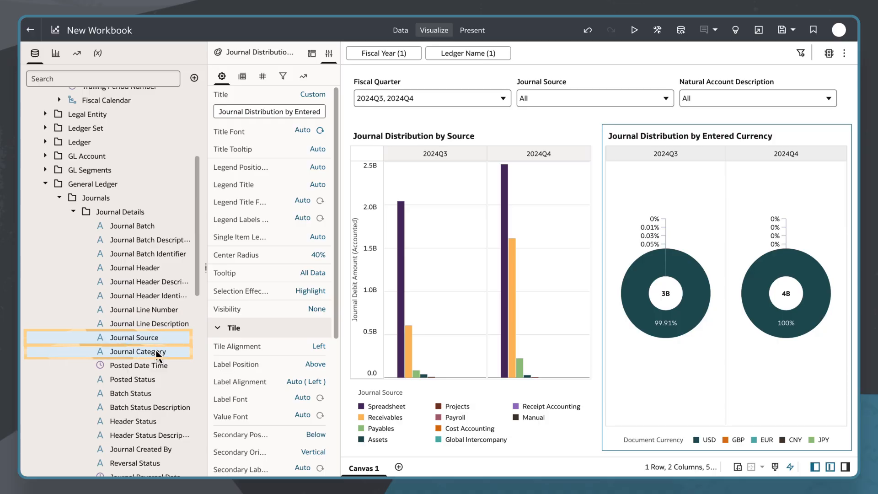
{"action": "scroll", "coordinate": [156, 350], "scroll_direction": "down", "scroll_amount": 7}
{"action": "scroll", "coordinate": [129, 384], "scroll_direction": "down", "scroll_amount": 5}
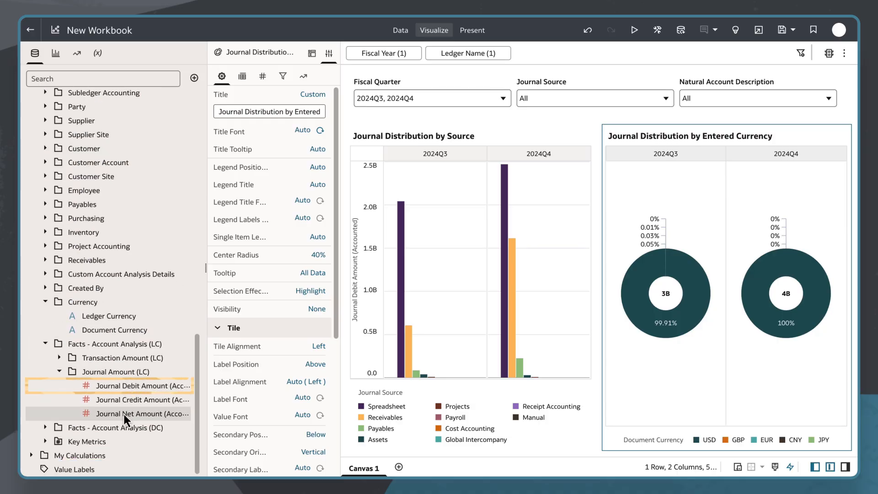
{"action": "left_click", "coordinate": [137, 388]}
{"action": "left_click", "coordinate": [134, 404], "text": "ctrl"}
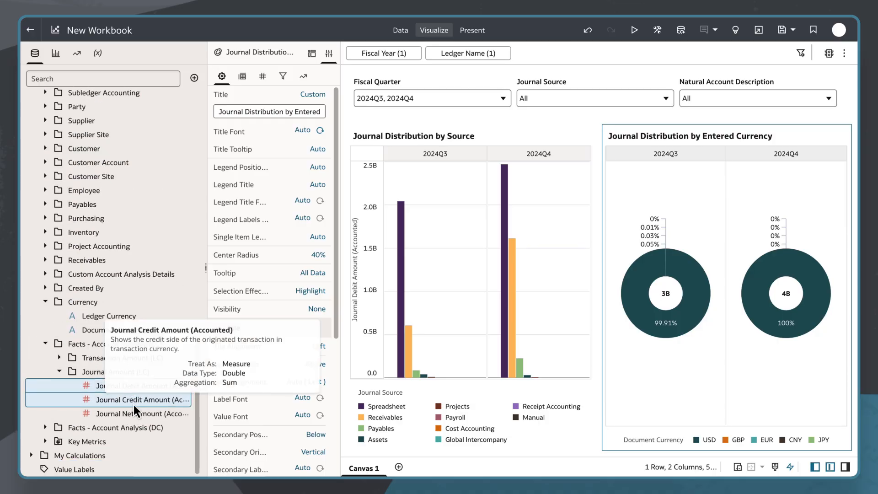
{"action": "right_click", "coordinate": [133, 405]}
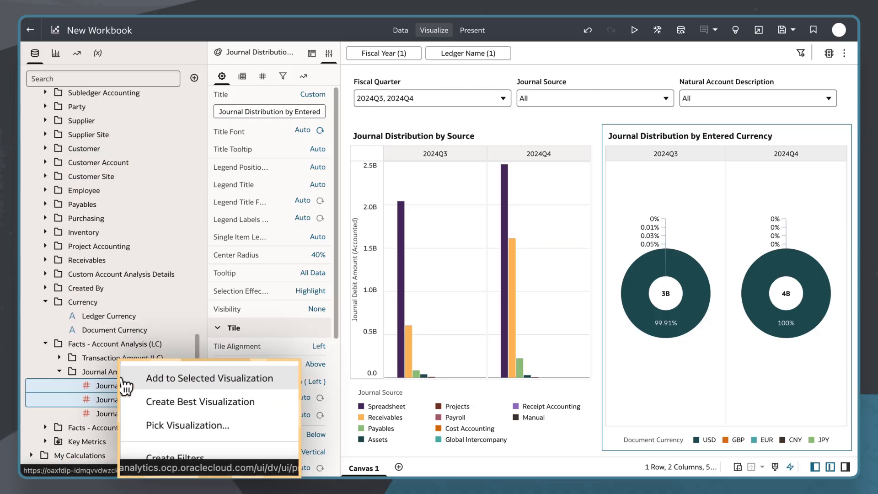
{"action": "left_click", "coordinate": [183, 439]}
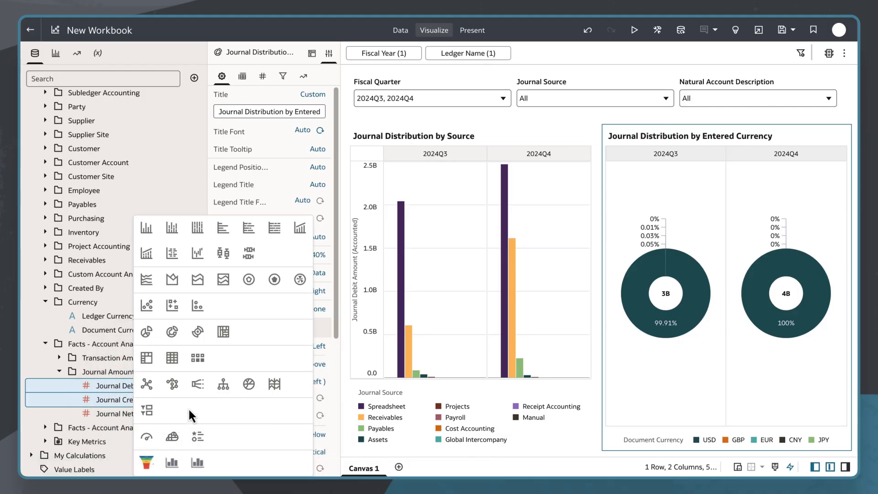
{"action": "left_click", "coordinate": [147, 358]}
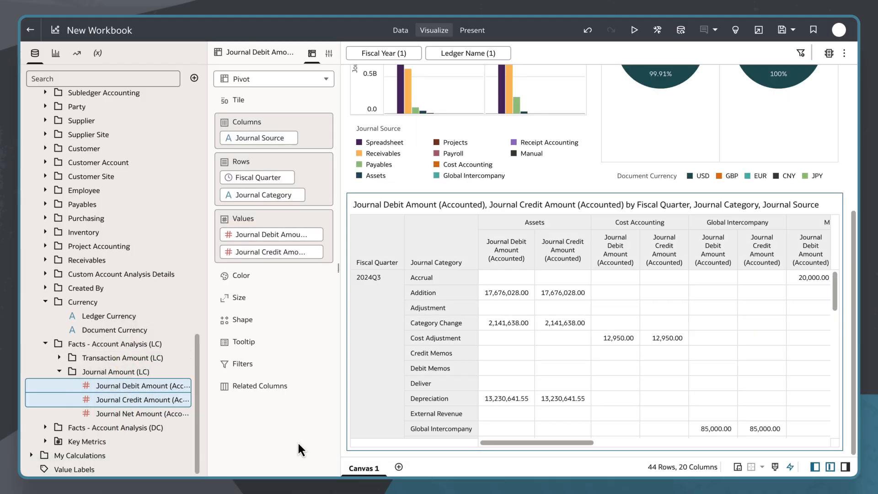
{"action": "left_click_drag", "start_coordinate": [259, 208], "coordinate": [260, 166]}
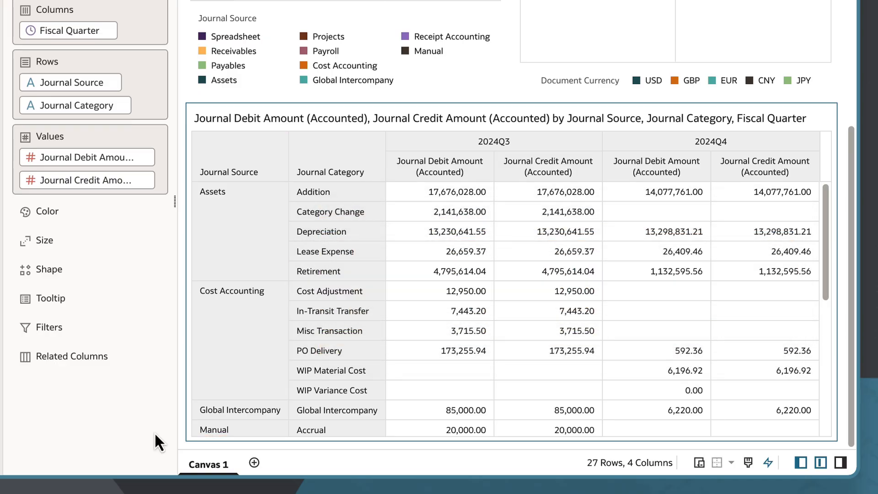
- Examine the pivot's debit and credit amounts by journal category for the Assets, Manual, Payables, Projects and Receivables sources
{"action": "left_click", "coordinate": [242, 215]}
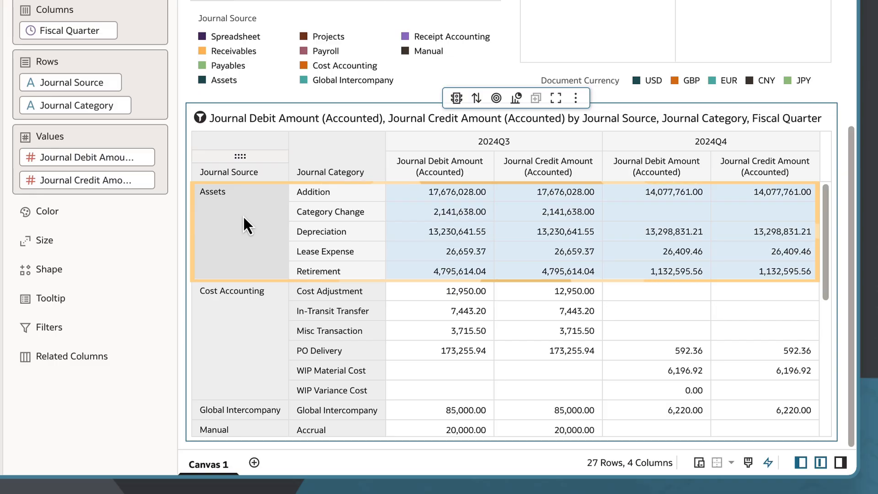
{"action": "scroll", "coordinate": [242, 215], "scroll_direction": "down", "scroll_amount": 2}
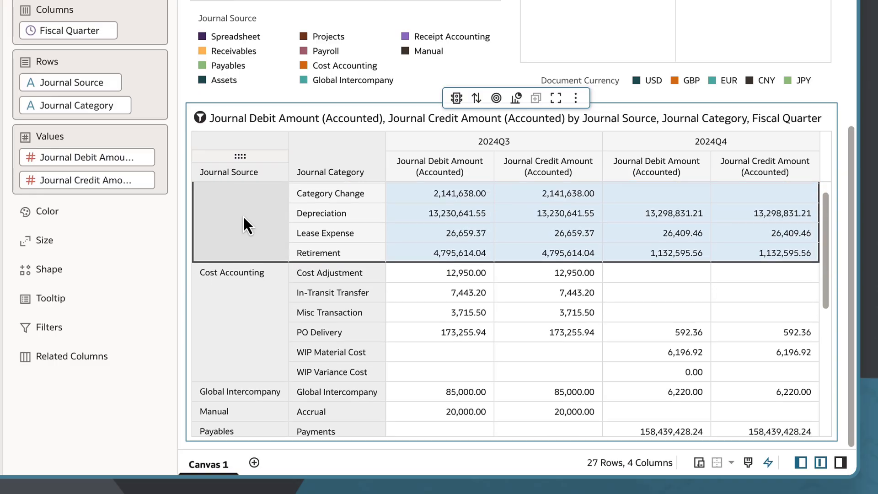
{"action": "left_click", "coordinate": [243, 259]}
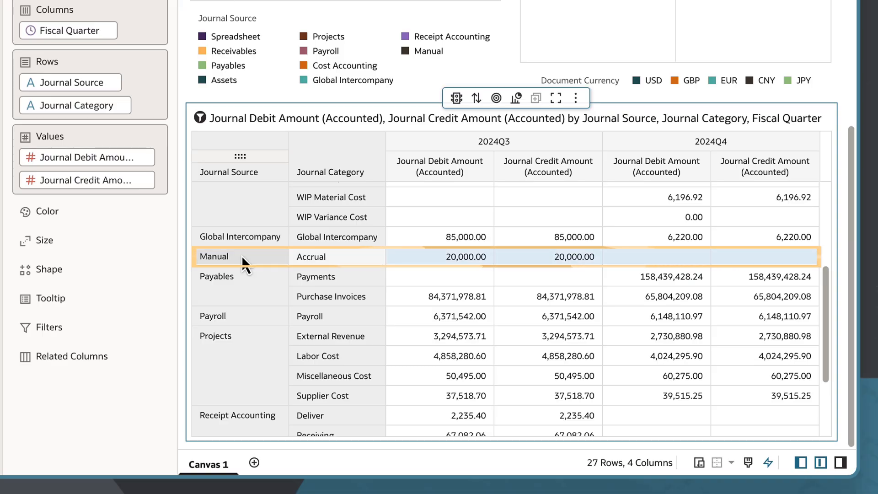
{"action": "left_click", "coordinate": [242, 284]}
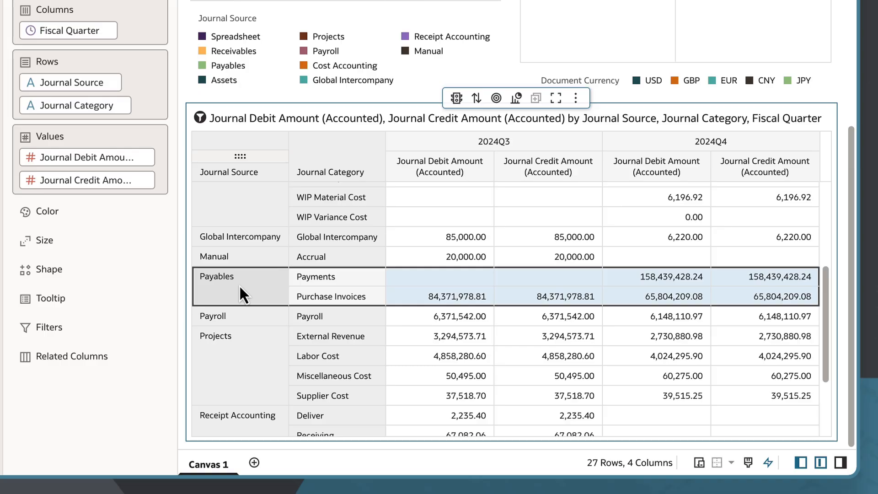
{"action": "left_click", "coordinate": [238, 347]}
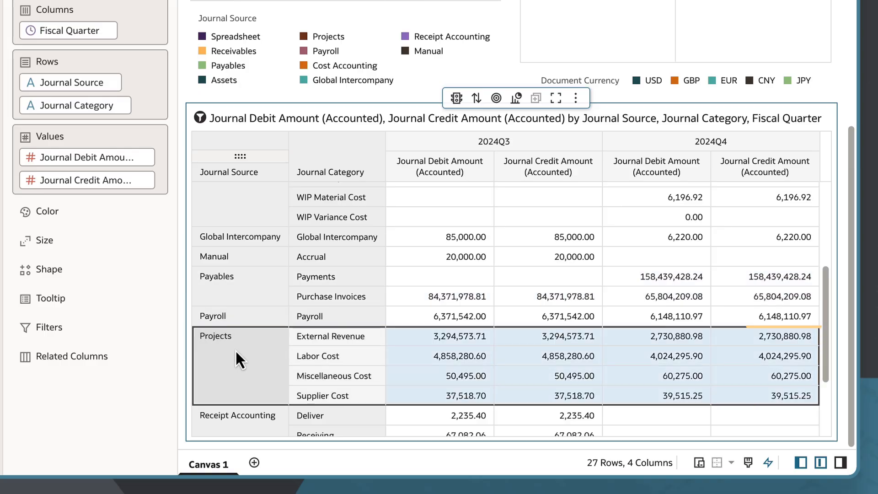
{"action": "scroll", "coordinate": [235, 350], "scroll_direction": "down", "scroll_amount": 3}
{"action": "left_click", "coordinate": [236, 378]}
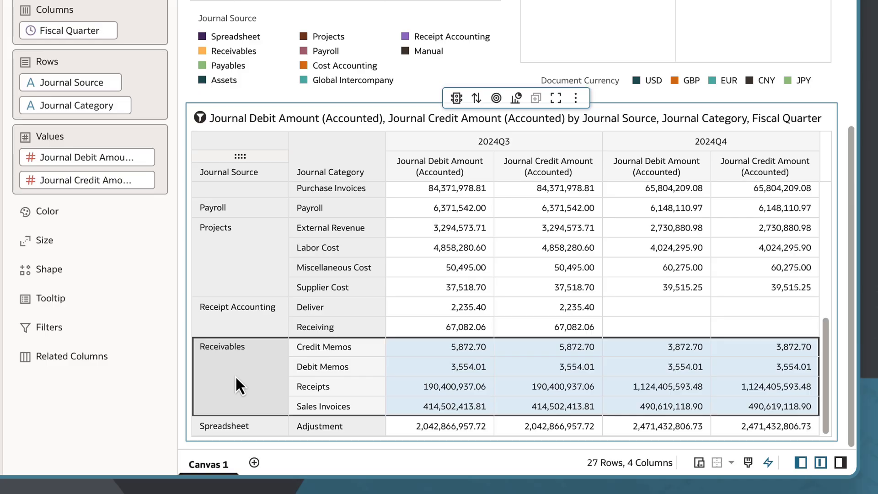
{"action": "left_click", "coordinate": [339, 169]}
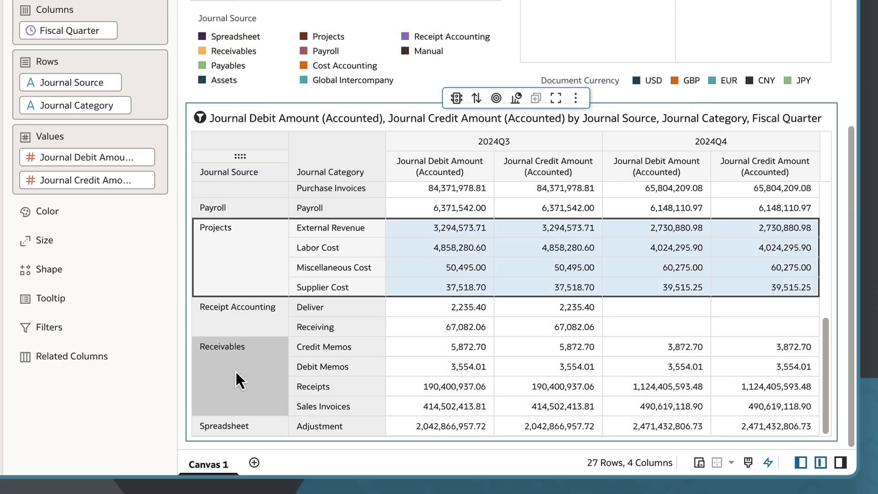
{"action": "scroll", "coordinate": [235, 362], "scroll_direction": "up", "scroll_amount": 3}
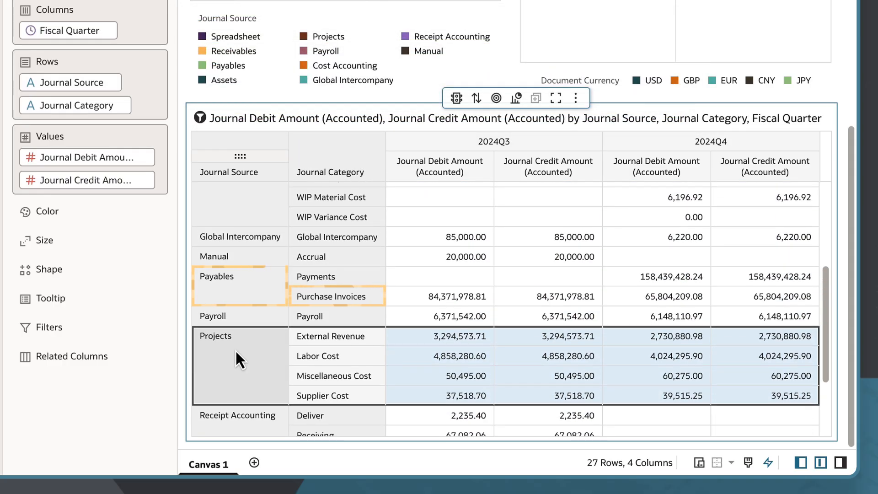
{"action": "scroll", "coordinate": [236, 350], "scroll_direction": "down", "scroll_amount": 3}
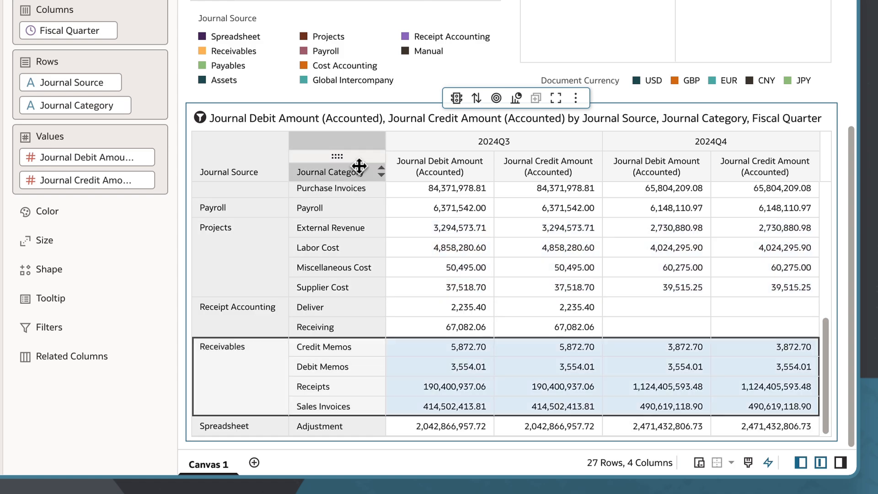
{"action": "left_click", "coordinate": [359, 166]}
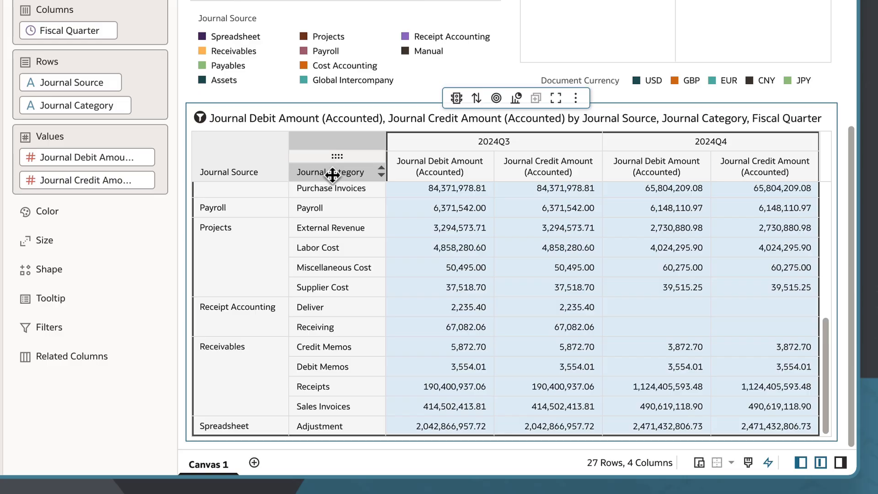
- Keep only the Spreadsheet source in the pivot and add Financial Category Name from GL Segments > Natural Account below Journal Category in the rows
{"action": "right_click", "coordinate": [243, 427]}
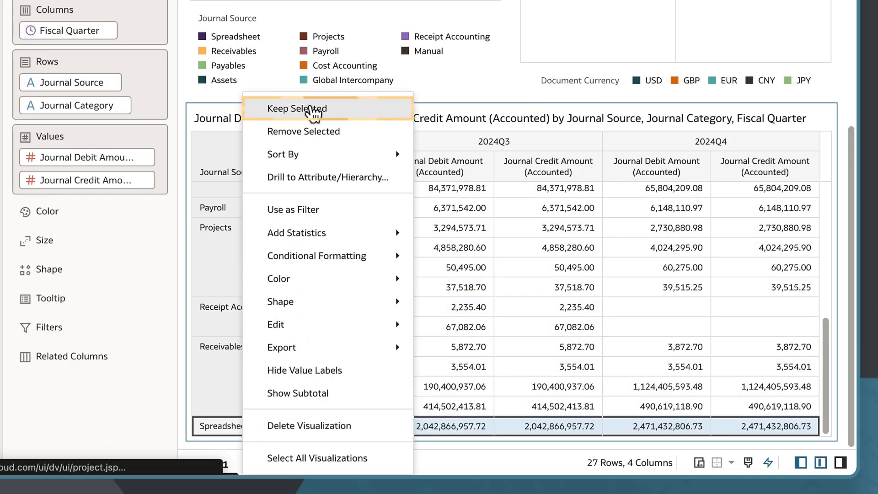
{"action": "left_click", "coordinate": [312, 112]}
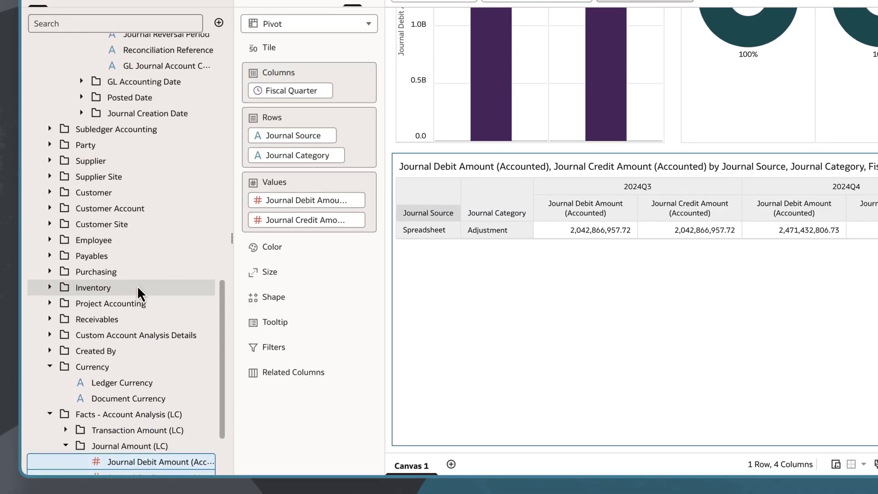
{"action": "scroll", "coordinate": [138, 288], "scroll_direction": "up", "scroll_amount": 10}
{"action": "left_click", "coordinate": [66, 184]}
{"action": "left_click", "coordinate": [51, 152]}
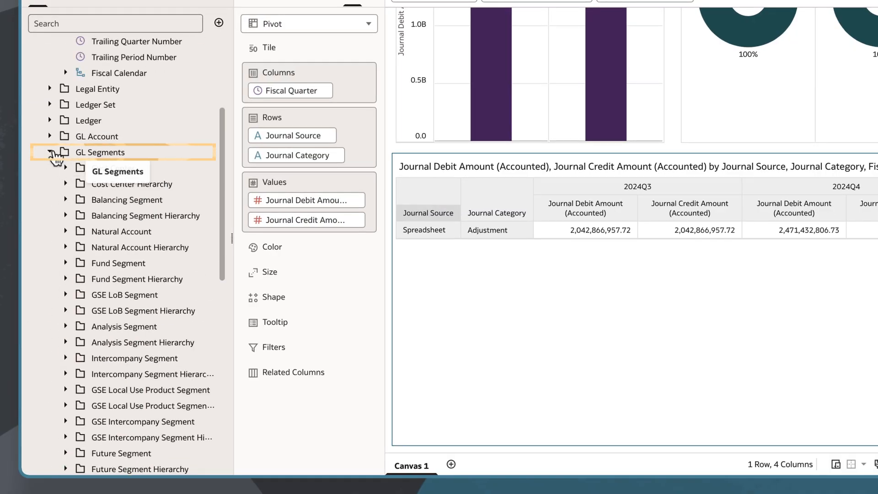
{"action": "left_click", "coordinate": [65, 231]}
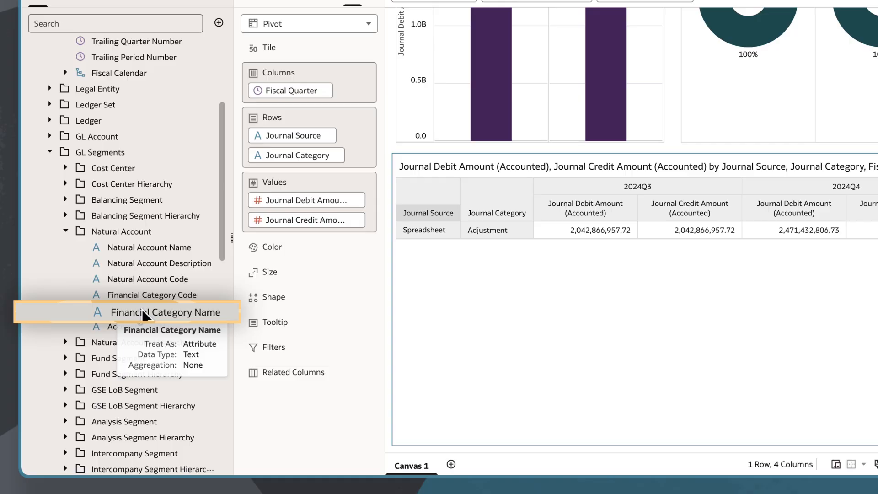
{"action": "left_click_drag", "start_coordinate": [142, 309], "coordinate": [286, 169]}
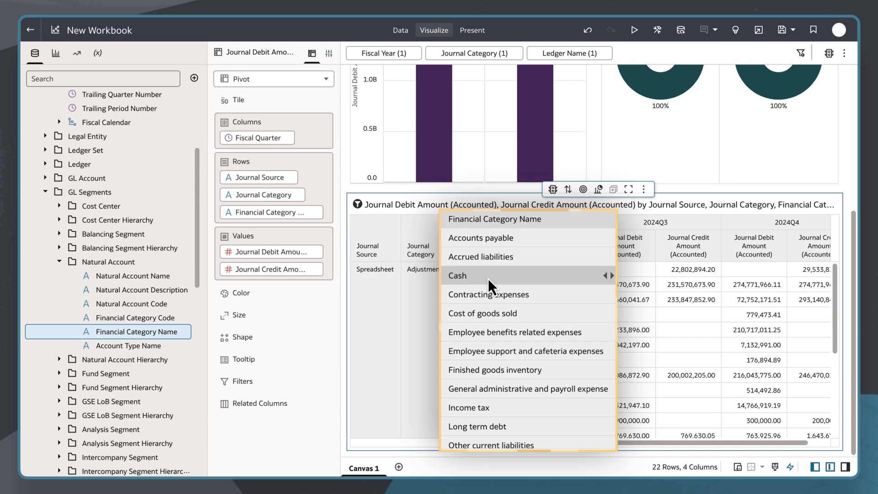
{"action": "scroll", "coordinate": [488, 279], "scroll_direction": "down", "scroll_amount": 5}
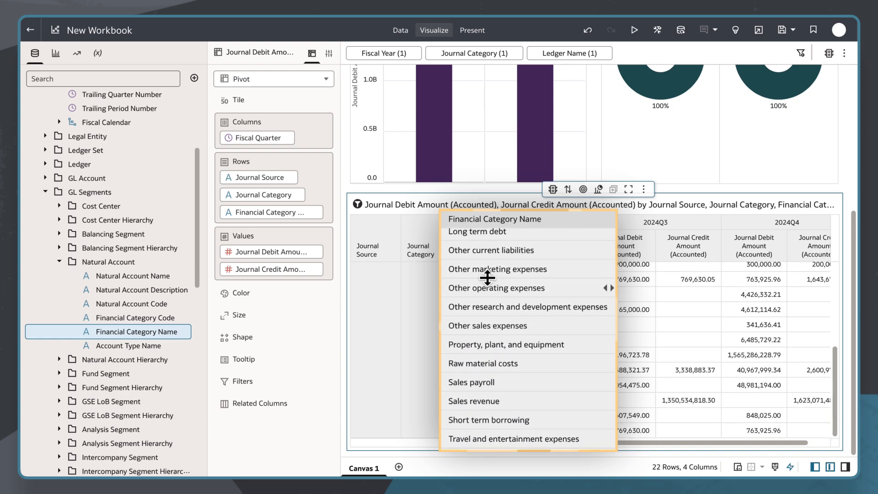